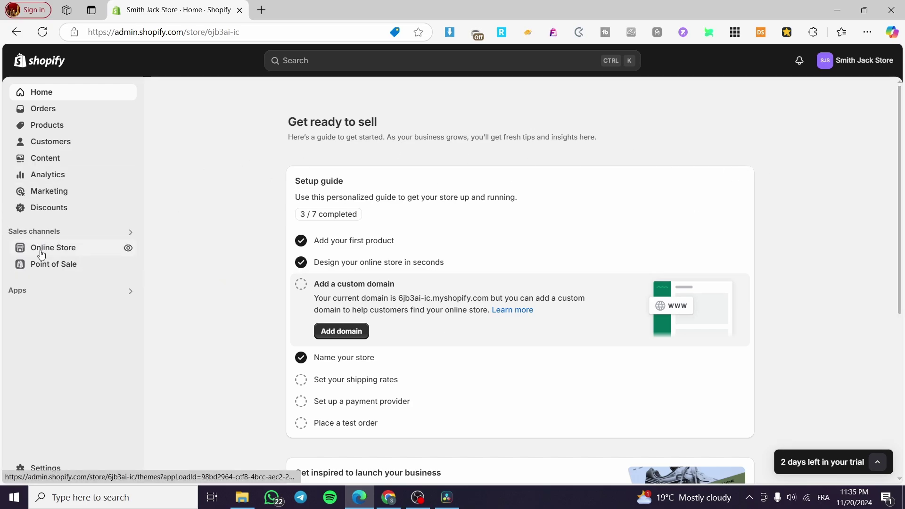
Step: Open the existing Contact page from the online store's pages, preview it on the storefront, and return to the page list
left_click(76, 249)
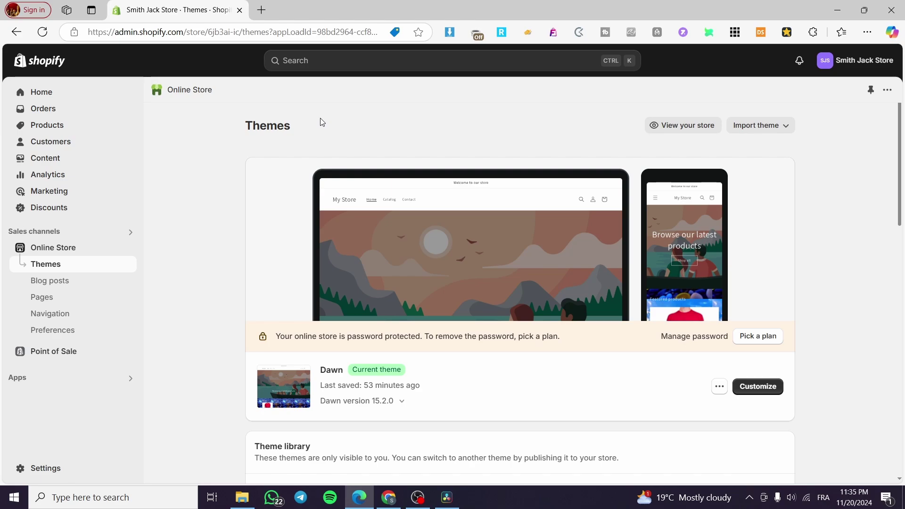
left_click(42, 298)
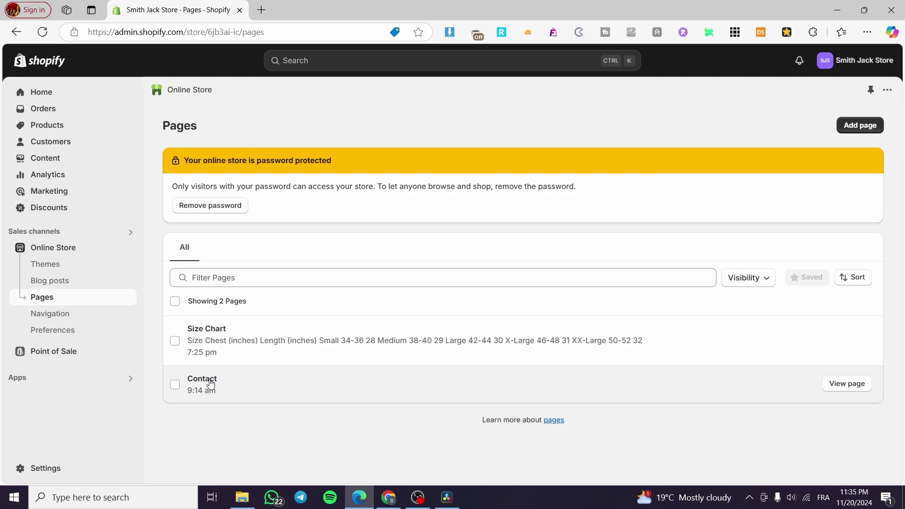
left_click(210, 384)
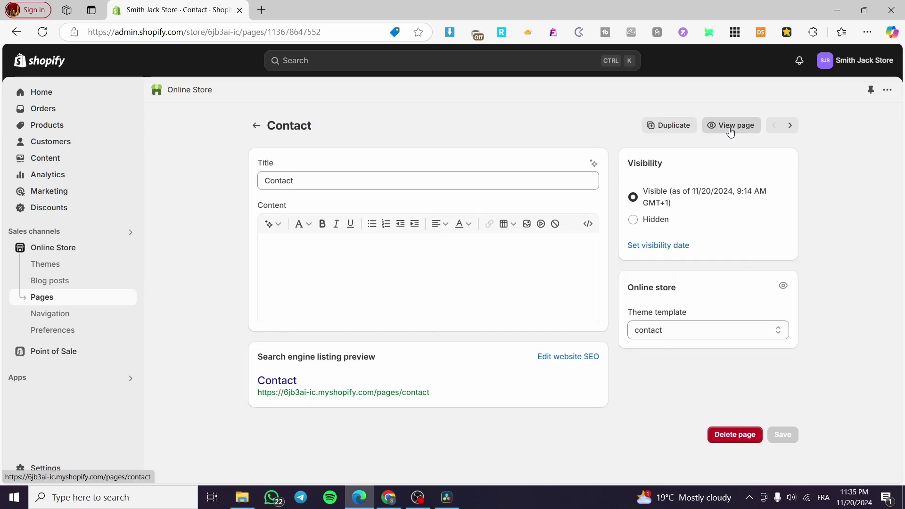
left_click(731, 127)
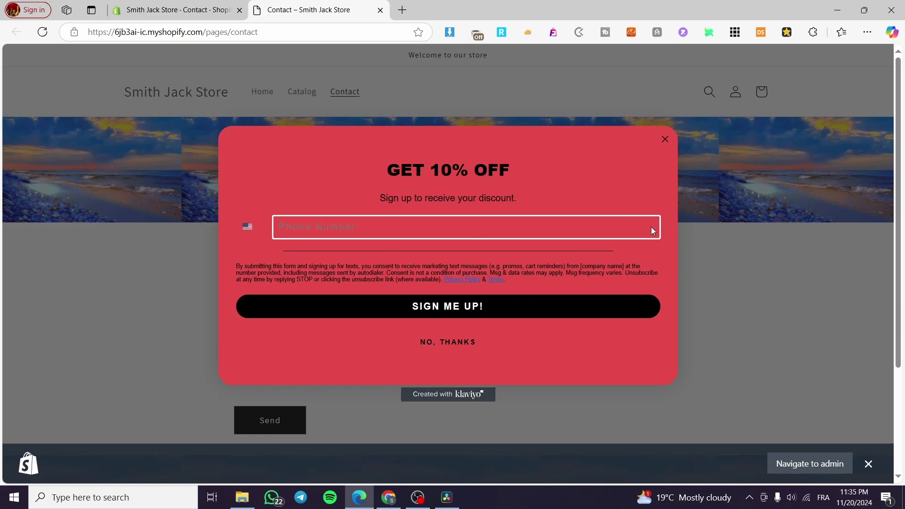
left_click(665, 139)
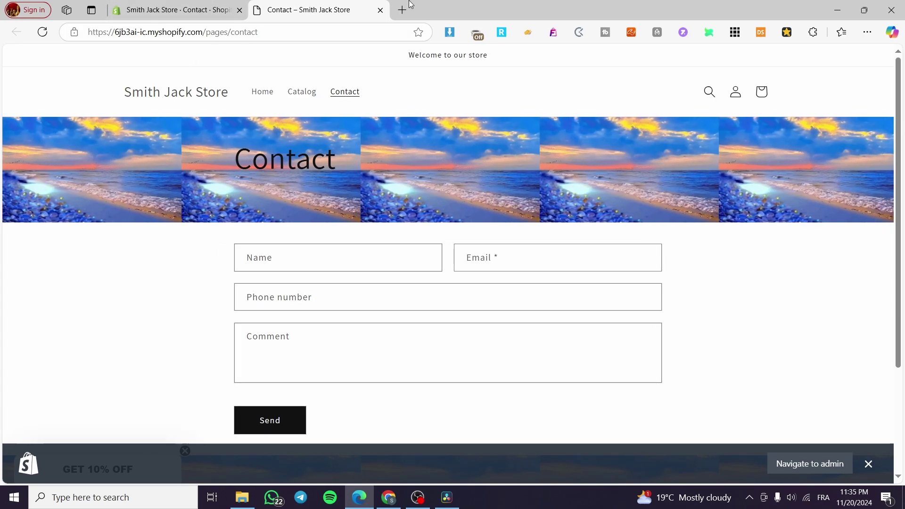
left_click(380, 10)
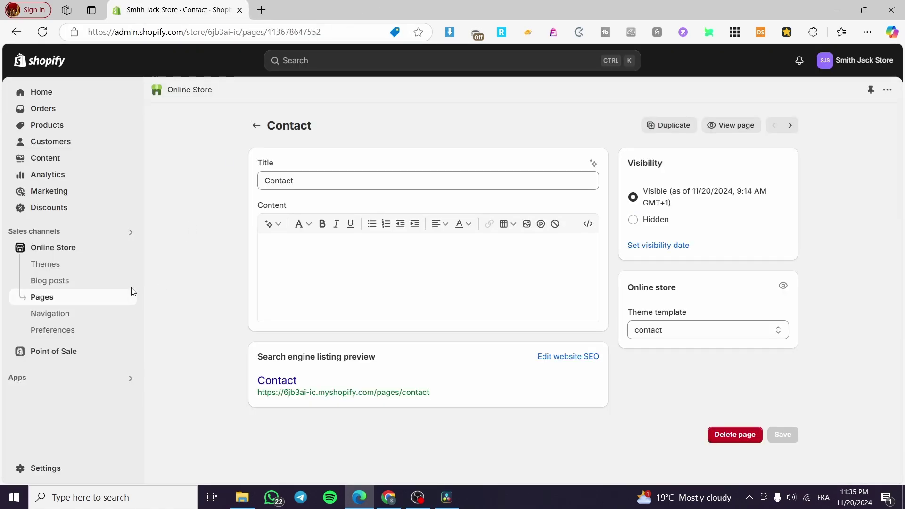
left_click(256, 125)
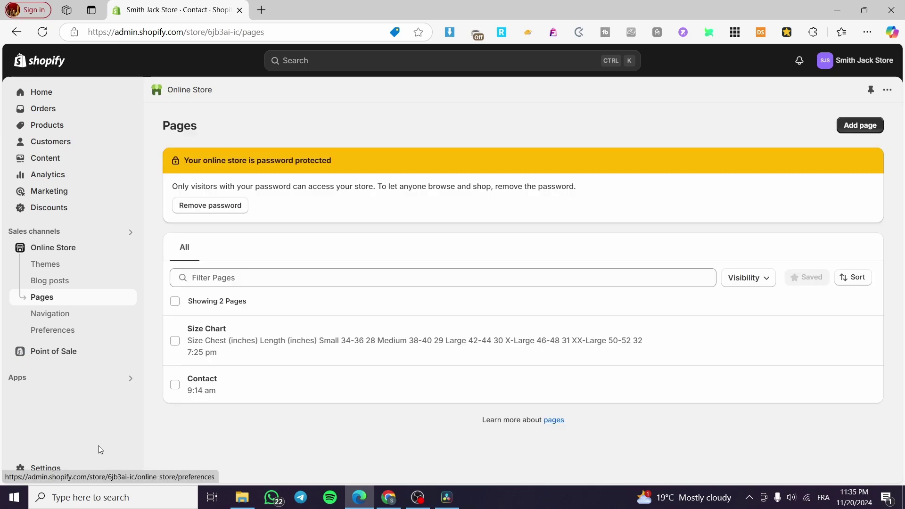
Step: Create and save a new page titled "Contact Us" using the contact theme template
left_click(869, 125)
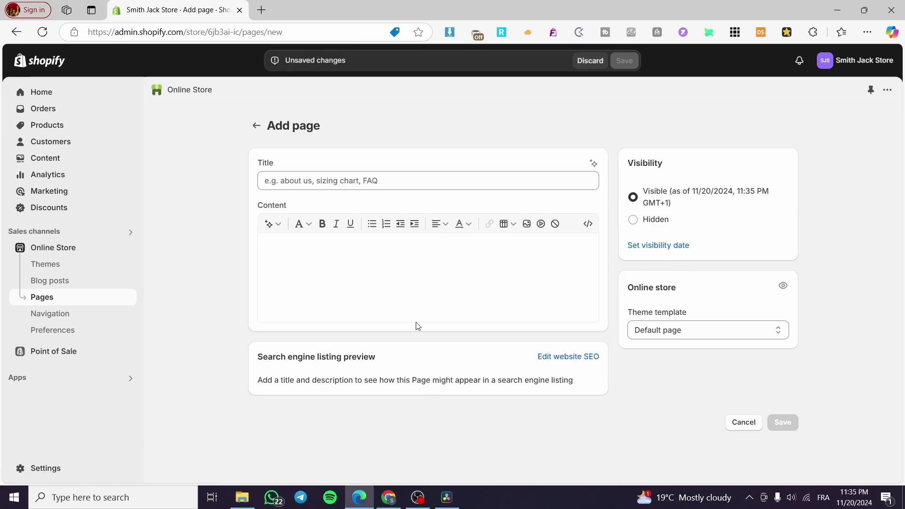
left_click(358, 247)
left_click(316, 180)
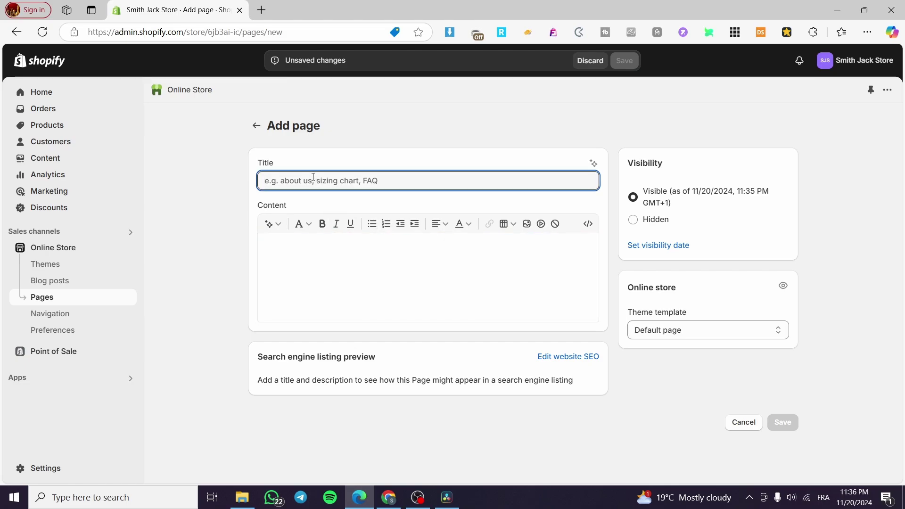
type("Contact Us")
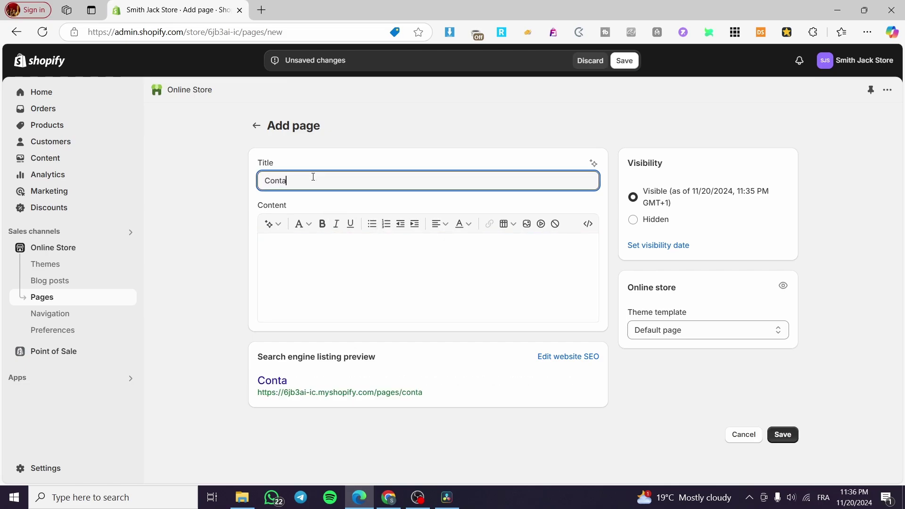
left_click(313, 250)
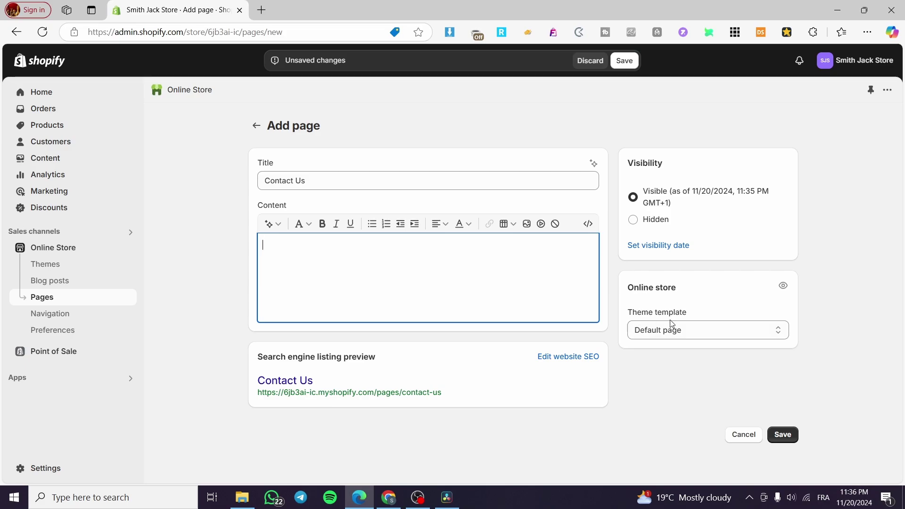
left_click(781, 335)
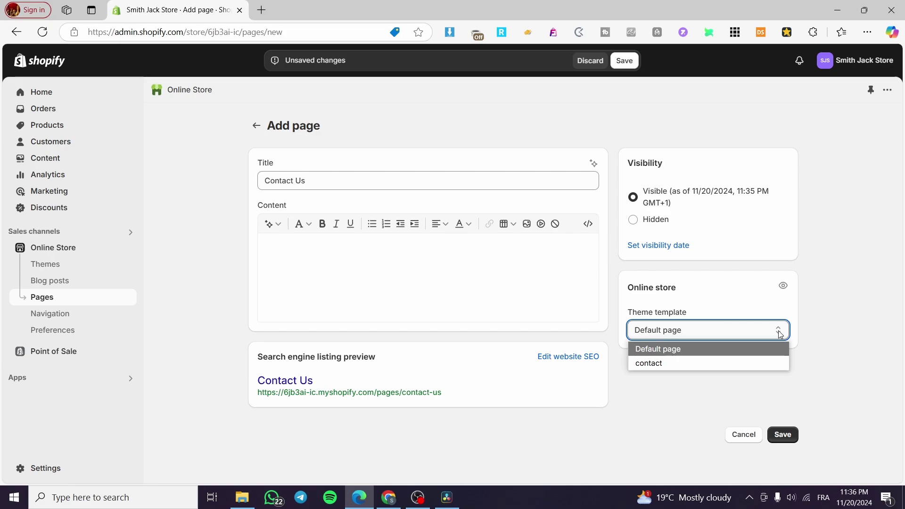
left_click(702, 363)
left_click(782, 435)
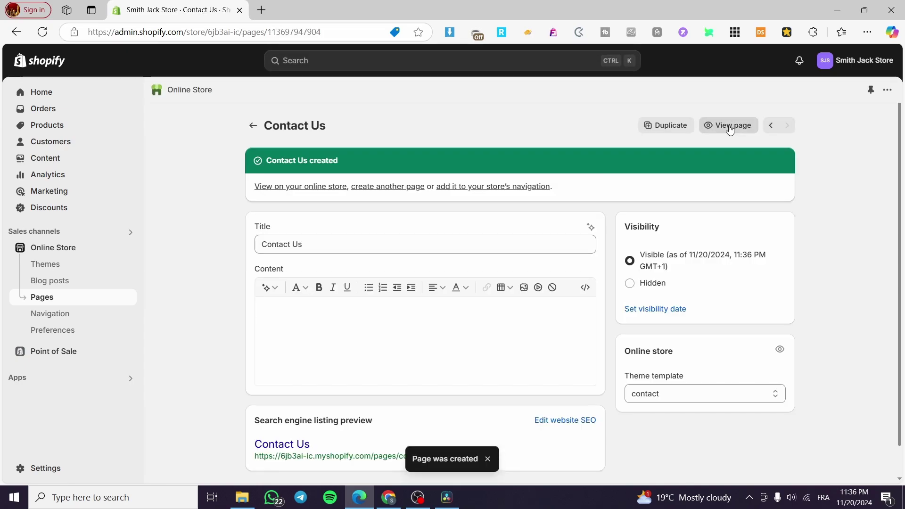
Step: Preview the new Contact Us page on the storefront and return to its editor
left_click(729, 125)
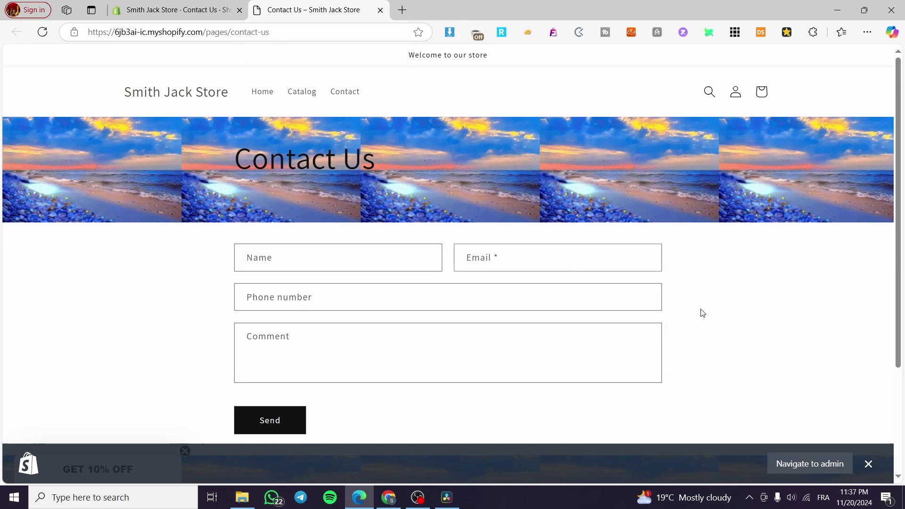
left_click(381, 9)
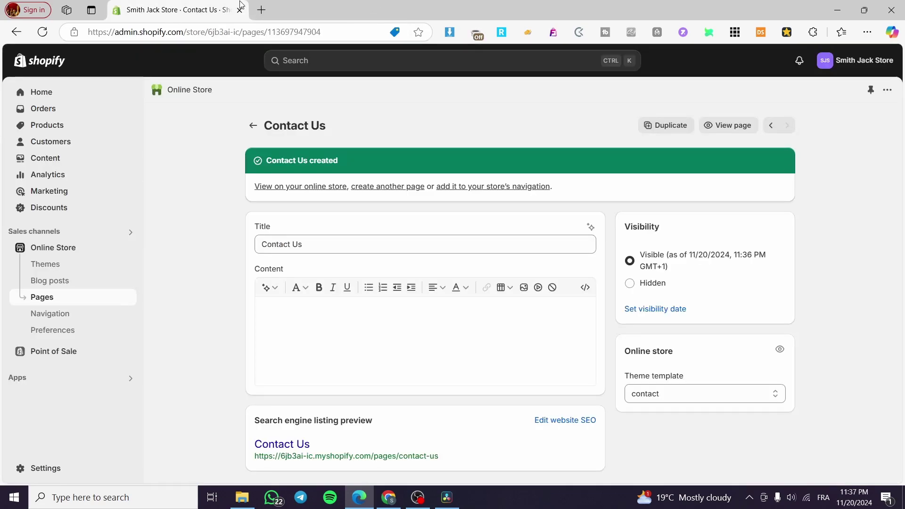
left_click(542, 307)
left_click(585, 288)
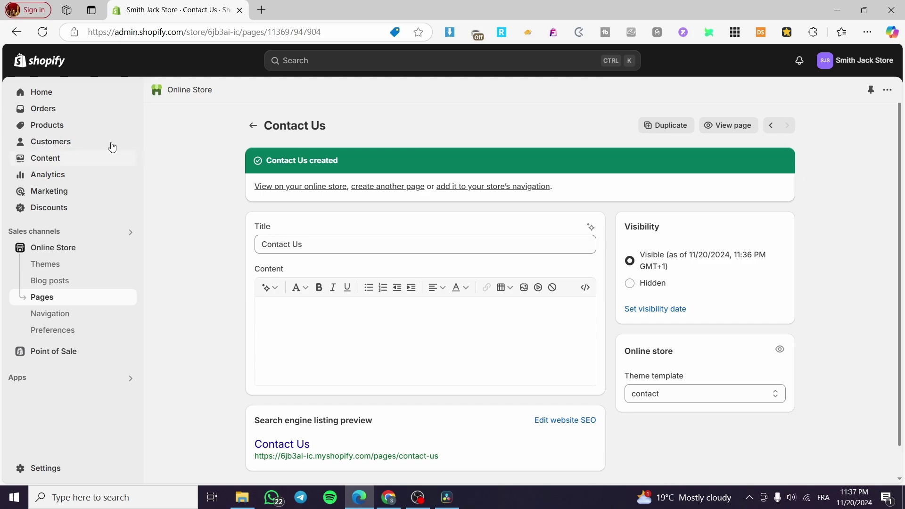
Step: Search the admin for "Conatct page" and carry the search over to the Shopify App Store
left_click(332, 66)
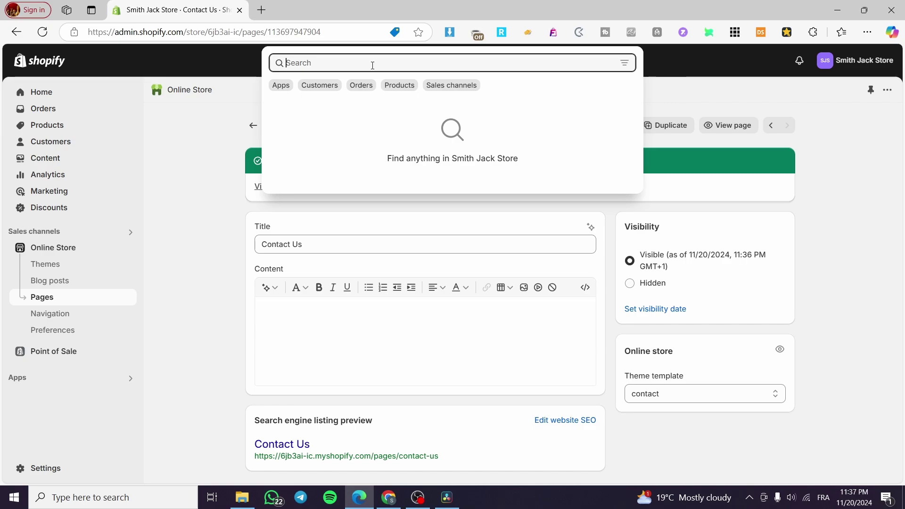
type("Conatct")
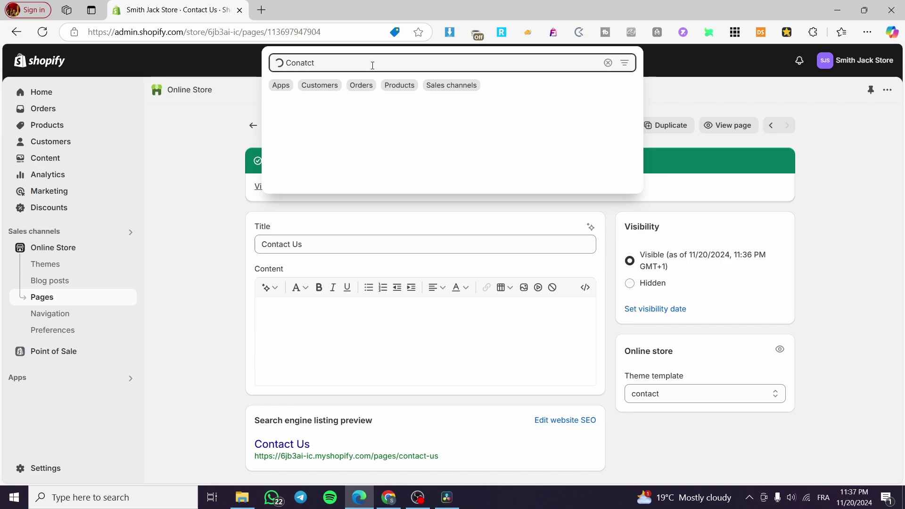
type(" page")
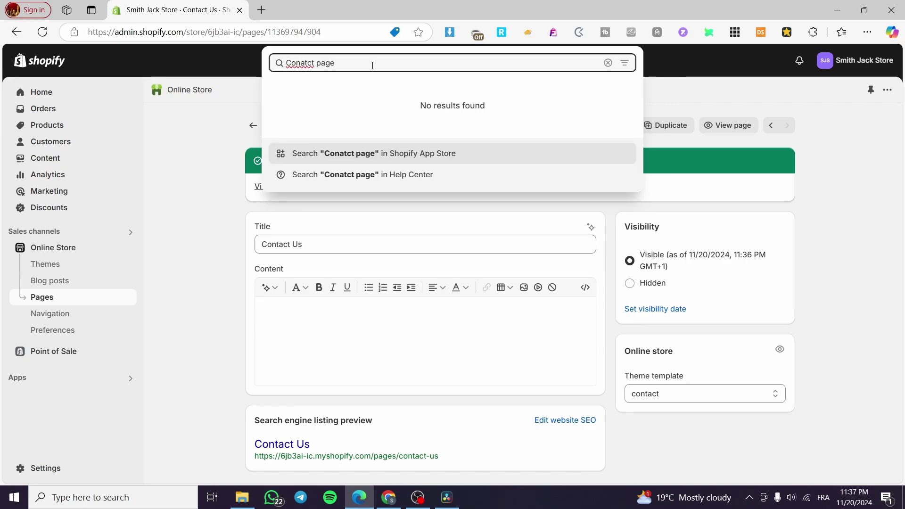
left_click(355, 156)
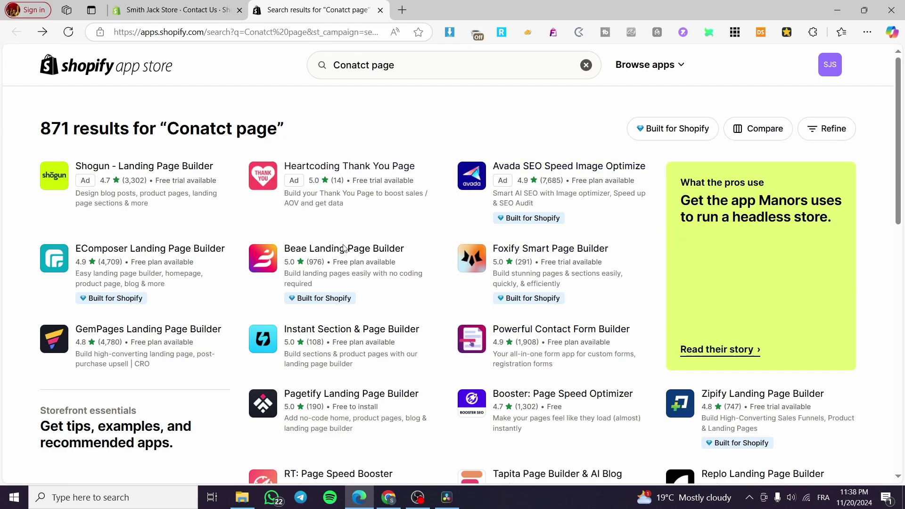
Step: Correct the spelling of the App Store search to "Contact page" and run it again
left_click(352, 73)
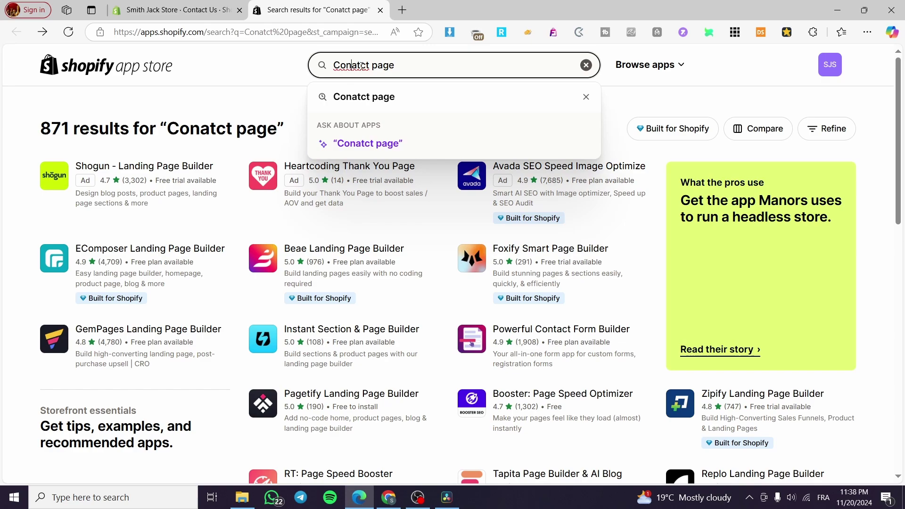
type("t")
key("BackSpace")
left_click(353, 61)
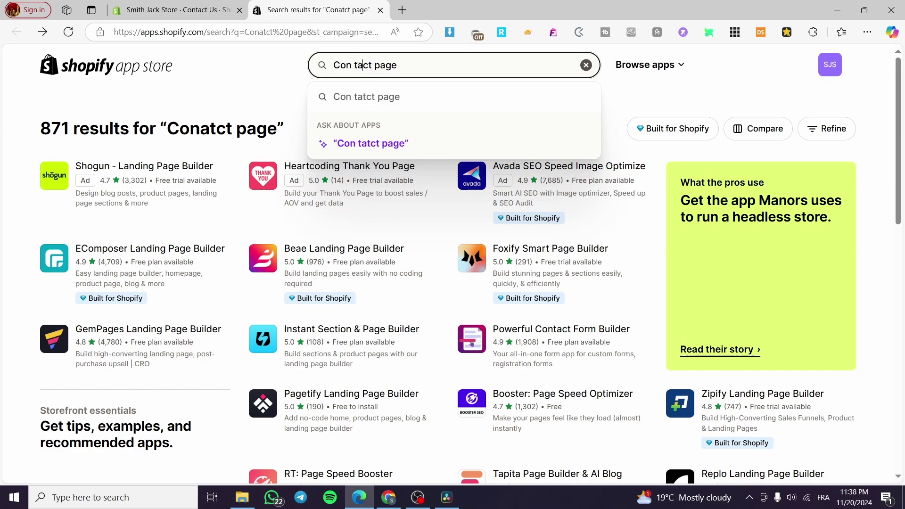
key("BackSpace")
key("Return")
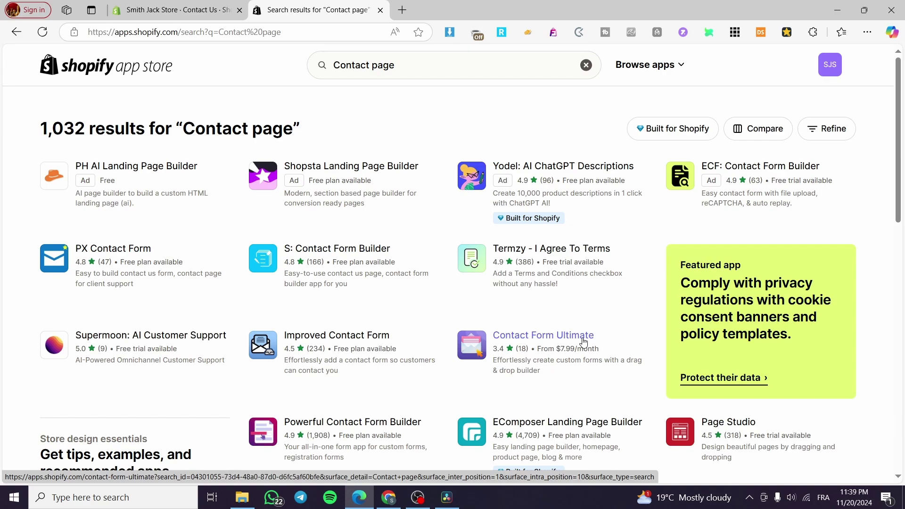
Step: Open the Contact Form Ultimate app listing and examine its preview images on form building and contact form types
left_click(558, 336)
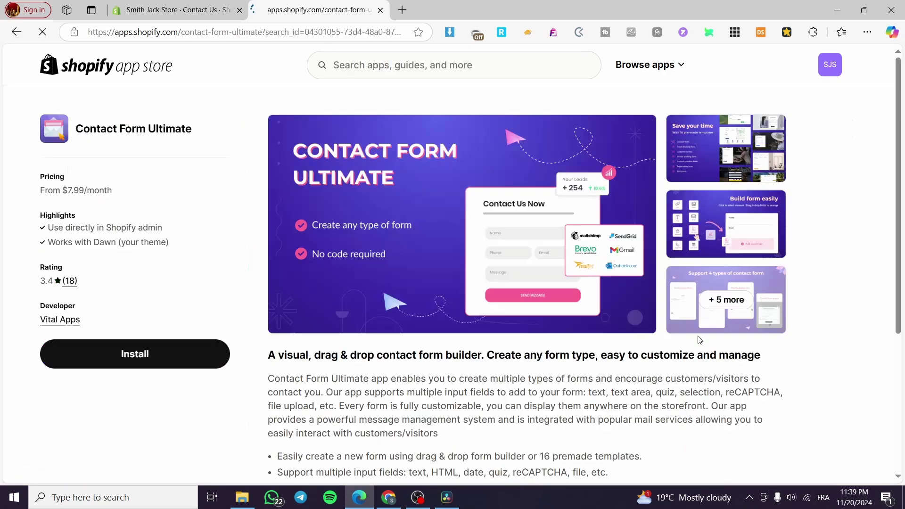
left_click(751, 237)
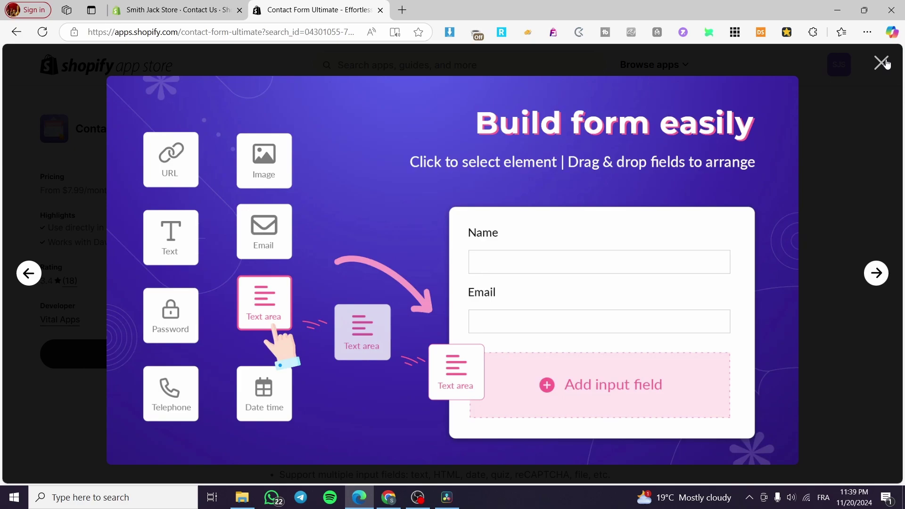
left_click(882, 63)
left_click(783, 285)
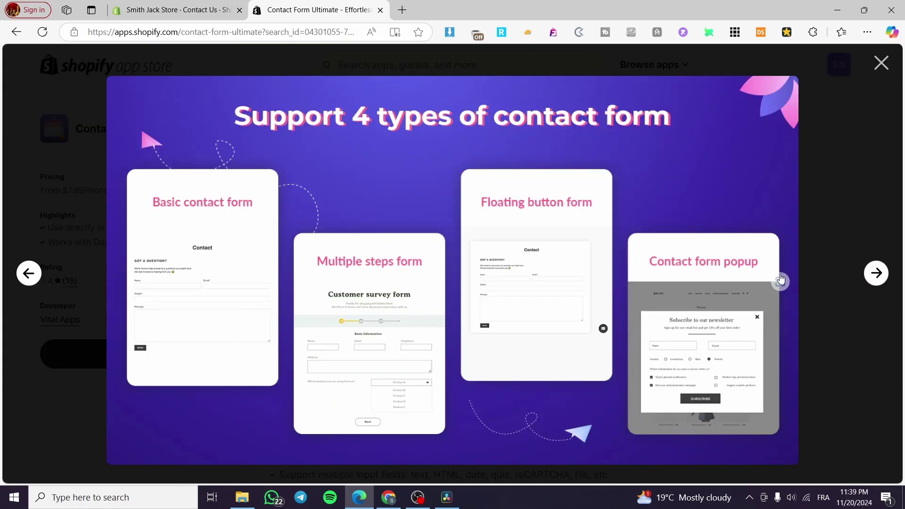
left_click(882, 62)
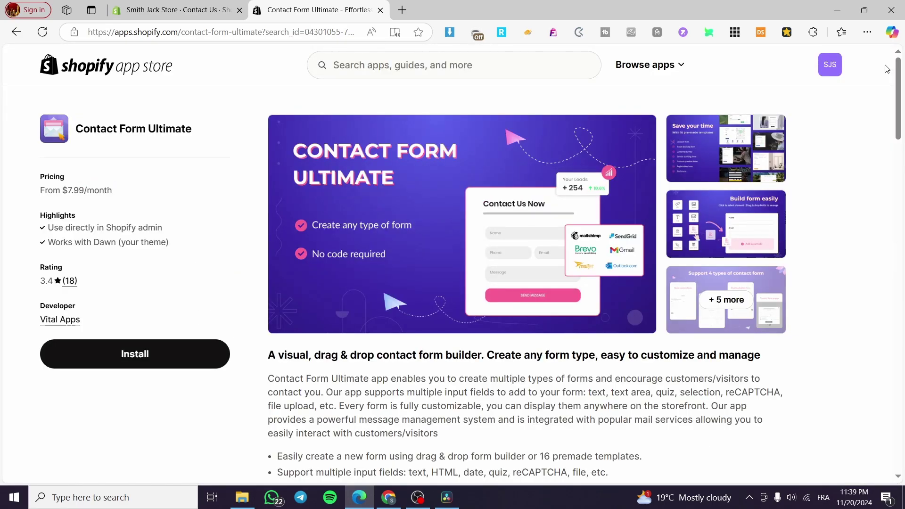